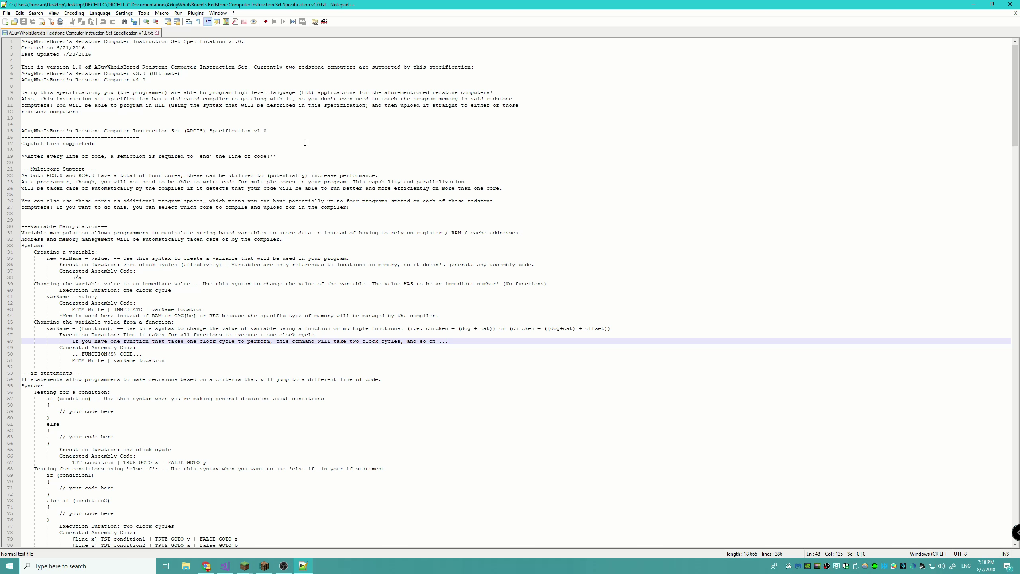
- Highlight the specification title on line 1 of the document
click(22, 42)
drag(22, 42, 237, 43)
click(257, 40)
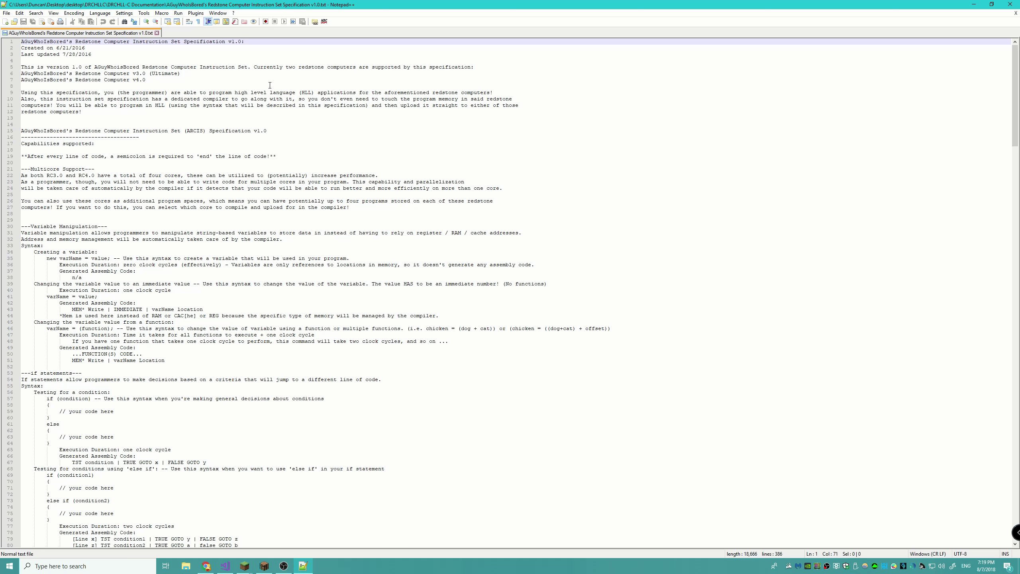
- Switch to Minecraft and close the creative inventory to view the redstone computer
click(264, 566)
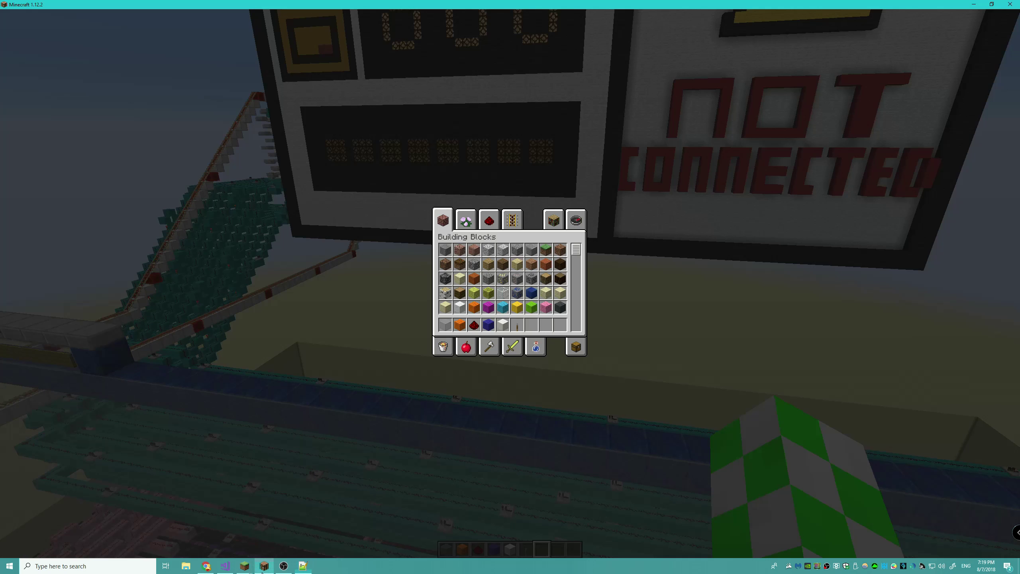
key(e)
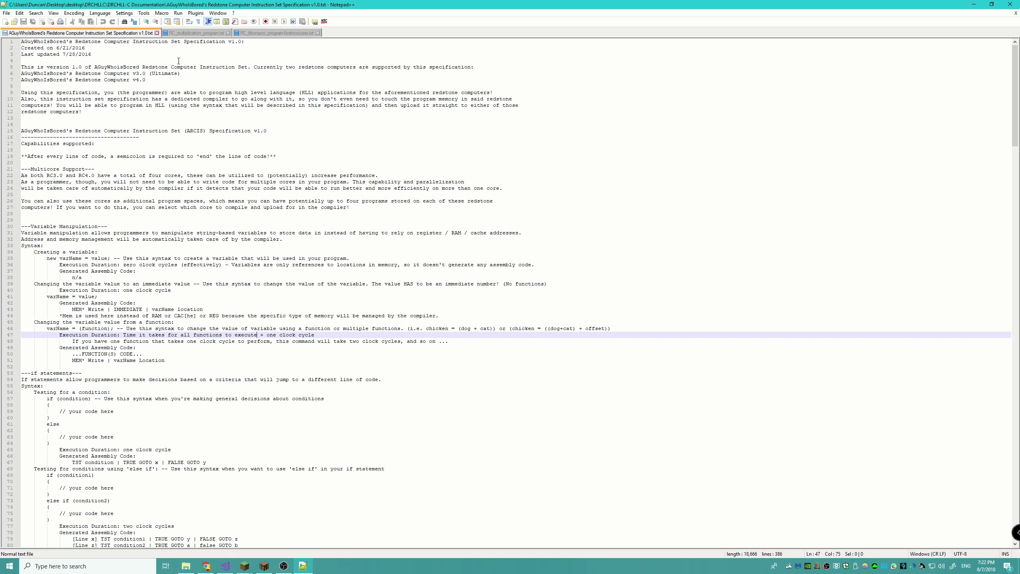
click(195, 33)
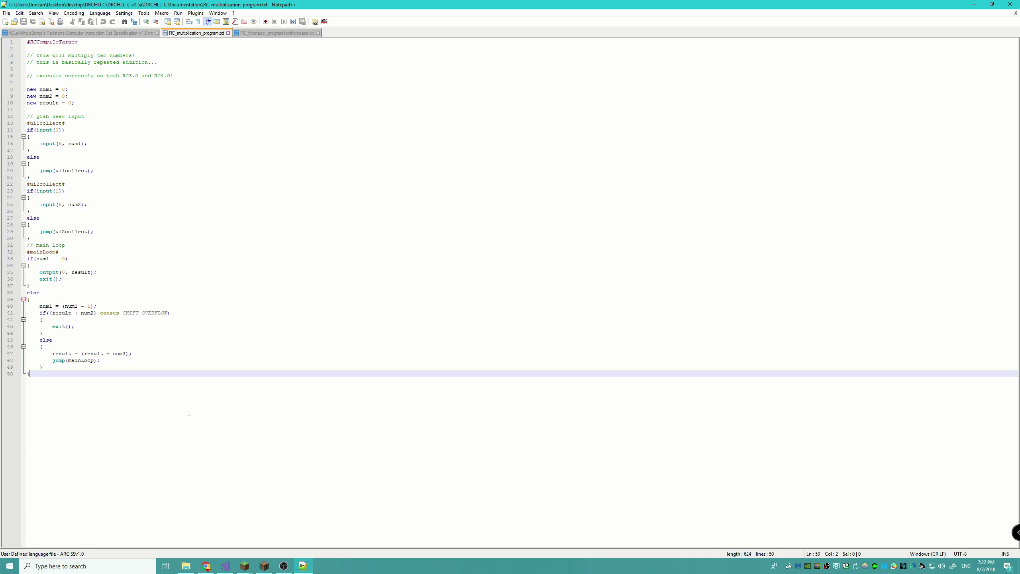
click(257, 33)
click(202, 33)
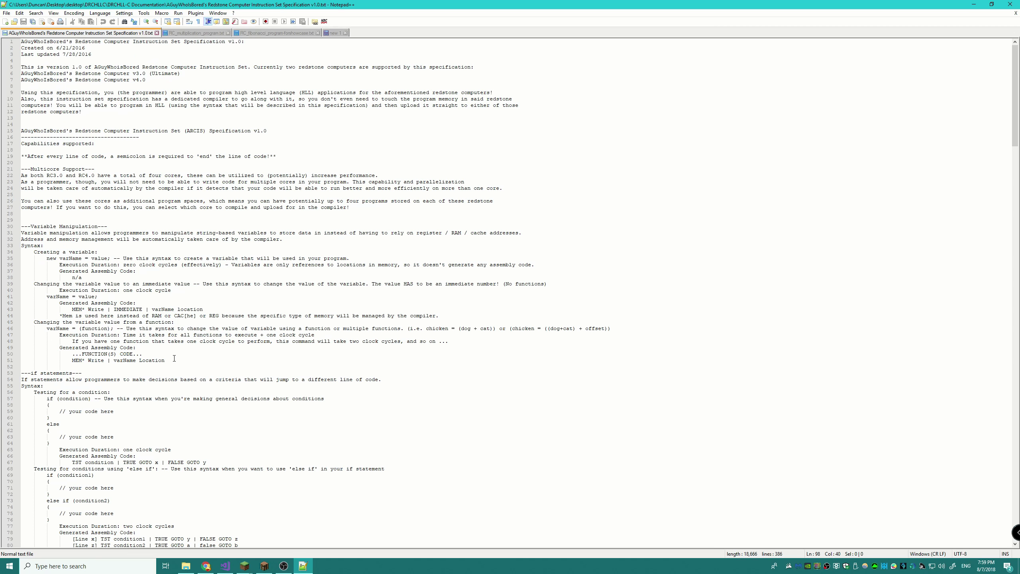
drag(58, 303, 228, 312)
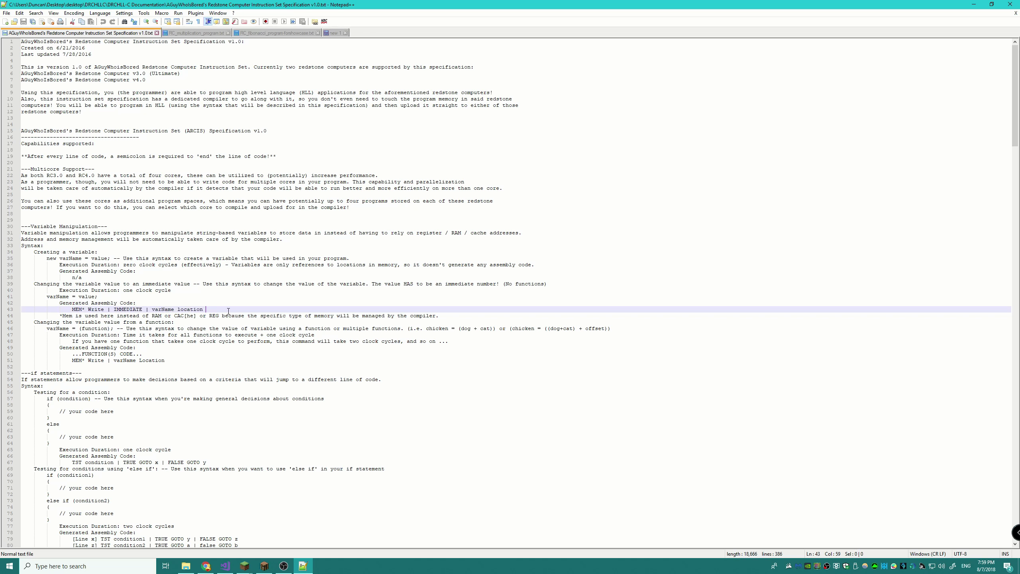
drag(21, 304, 209, 310)
click(213, 307)
drag(209, 307, 70, 311)
key(Left)
scroll(179, 353, down, 7)
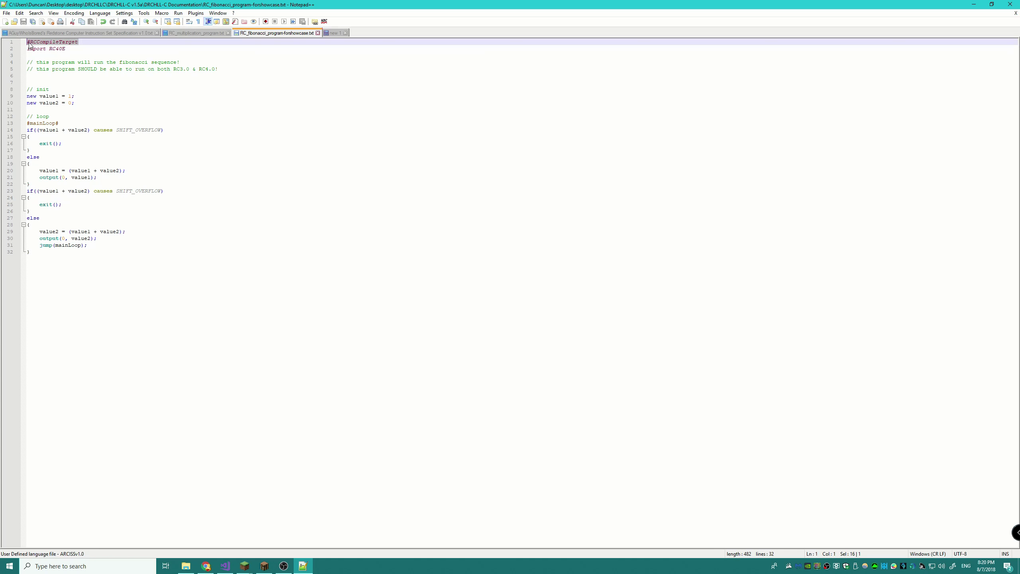
double_click(52, 42)
click(77, 43)
click(195, 33)
click(247, 33)
click(128, 41)
drag(75, 42, 27, 42)
click(197, 33)
click(252, 34)
drag(79, 42, 27, 42)
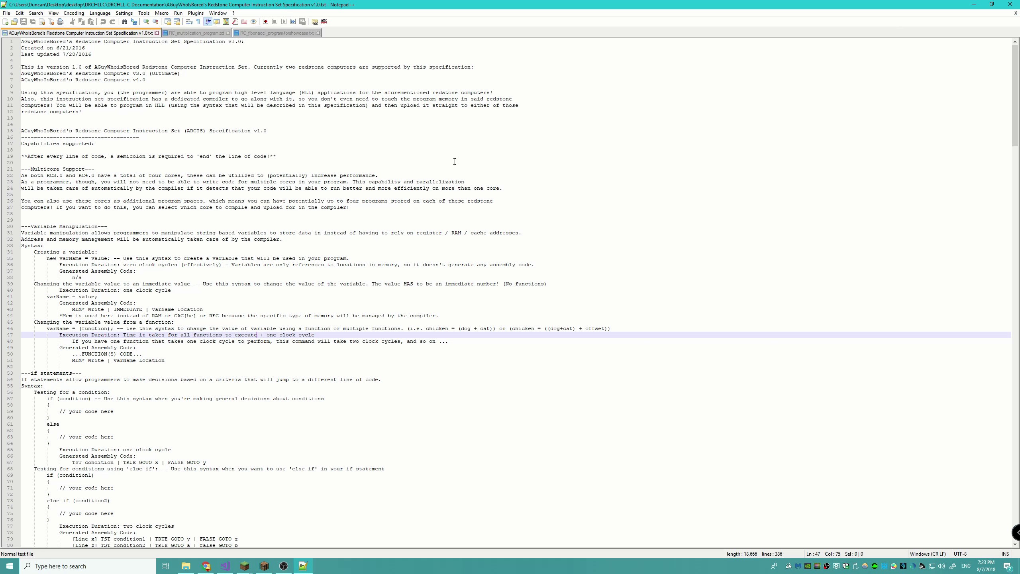
- Look through the multiplication and Fibonacci program tabs, then return to the specification
click(200, 32)
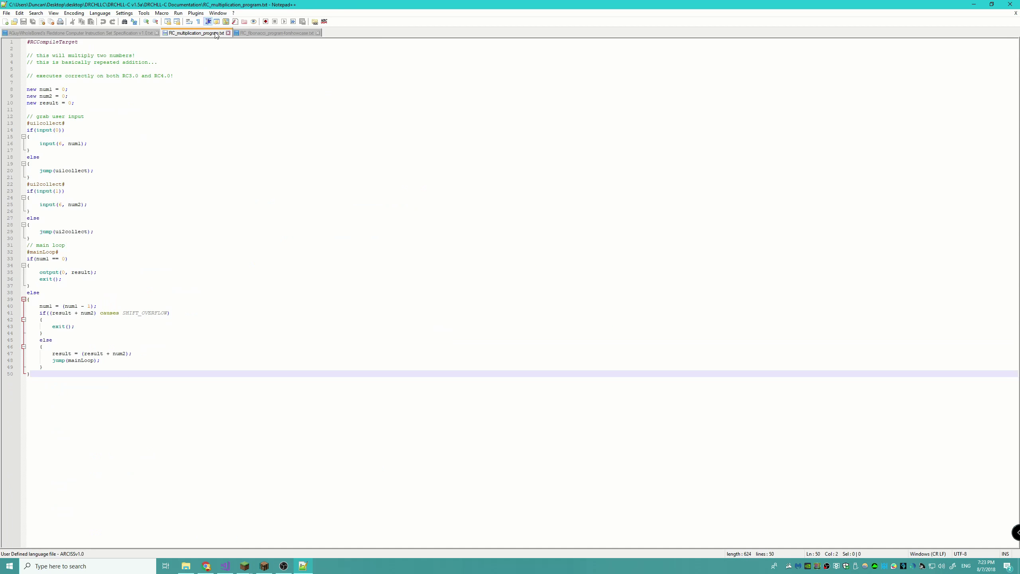
click(252, 34)
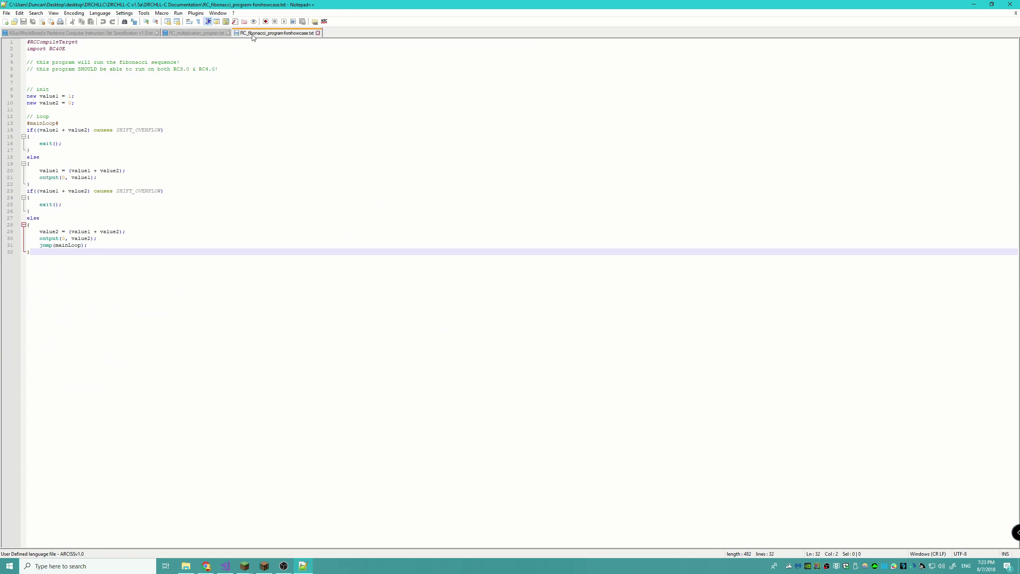
click(210, 33)
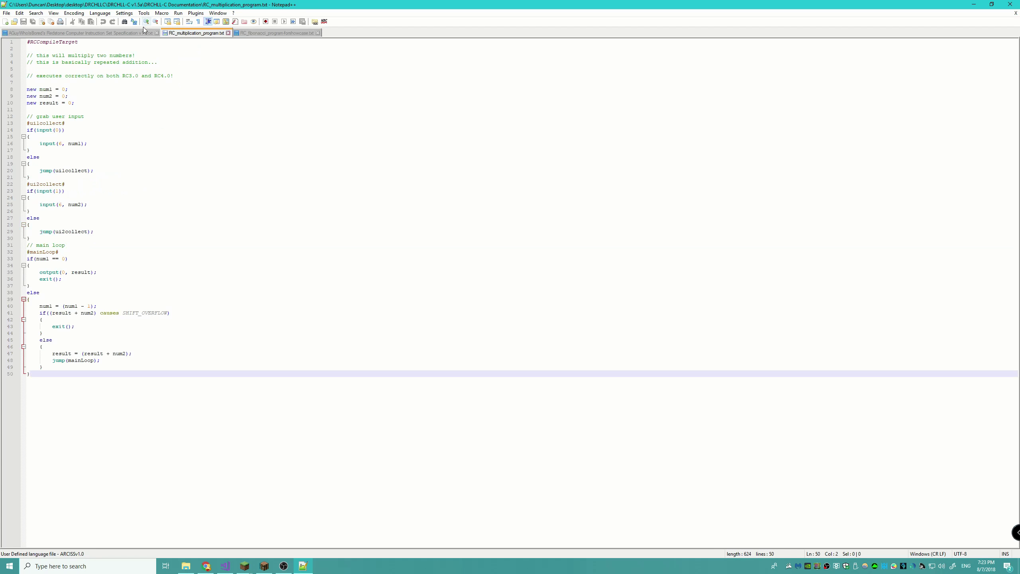
click(126, 33)
- Bookmark line 19's semicolon rule, then highlight the multiplication program's variable declarations on lines 8–10
click(18, 157)
drag(27, 156, 183, 156)
click(222, 157)
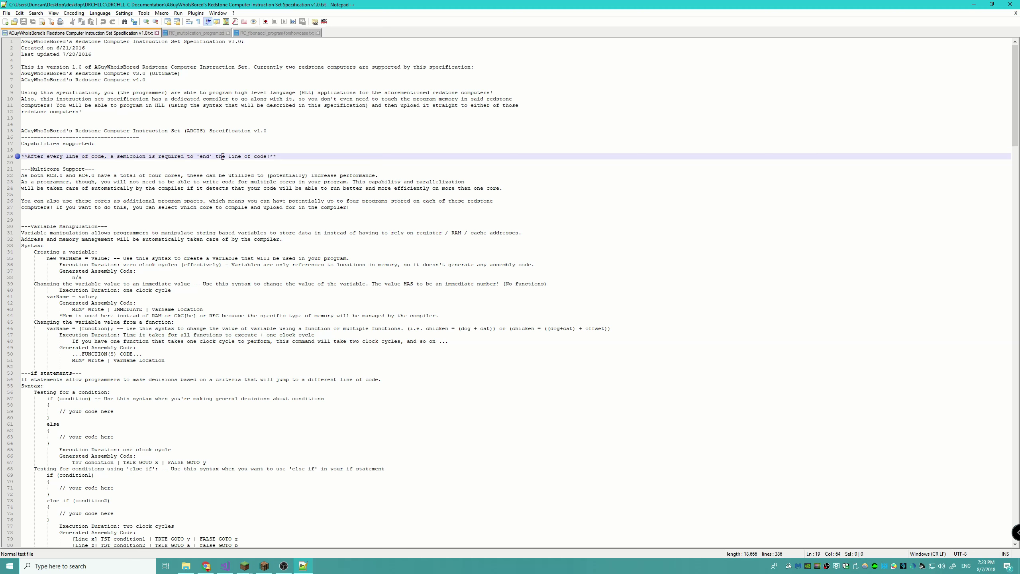
click(181, 33)
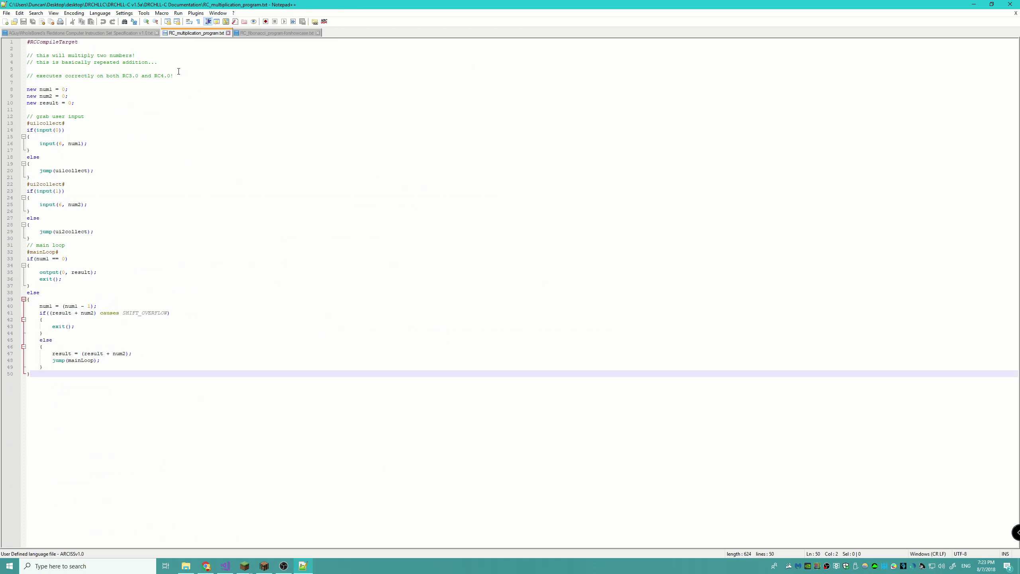
drag(64, 89, 85, 101)
click(81, 146)
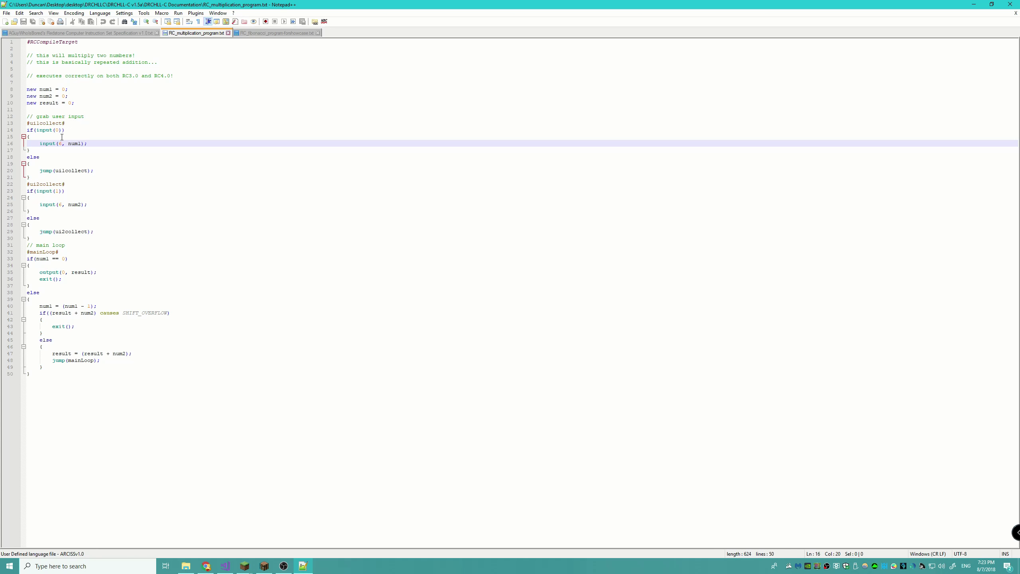
drag(65, 184, 90, 185)
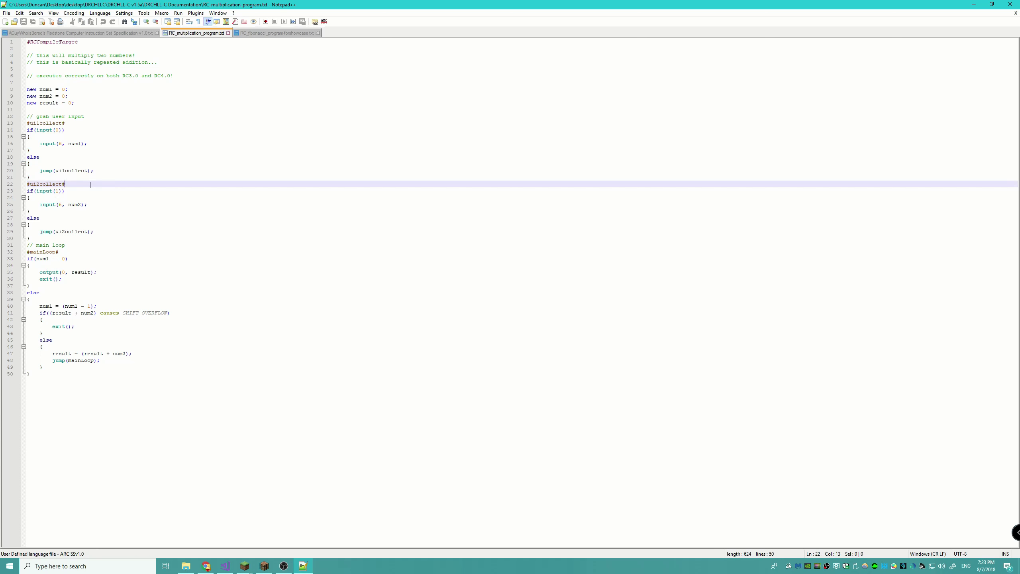
click(89, 205)
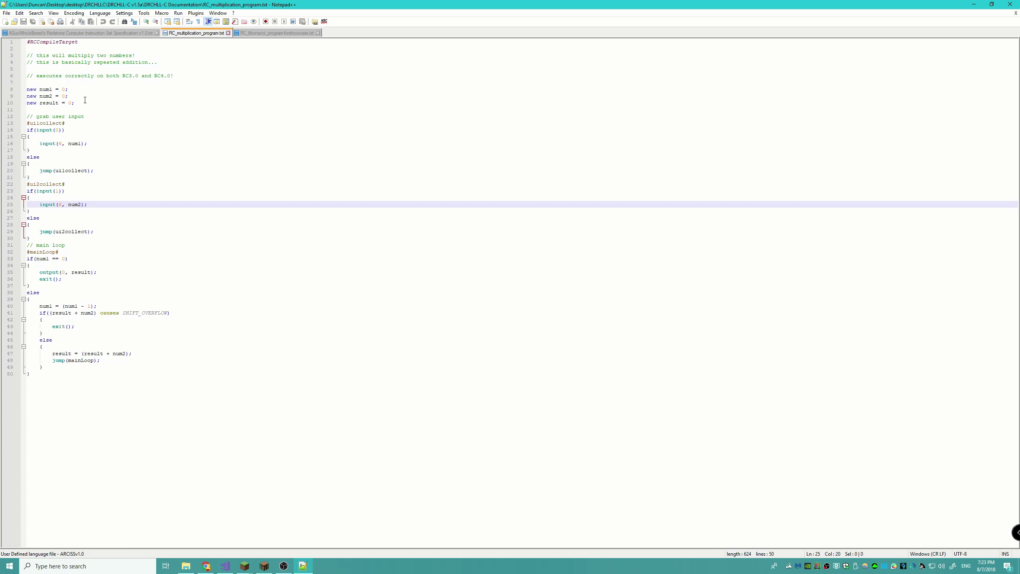
drag(30, 91, 78, 91)
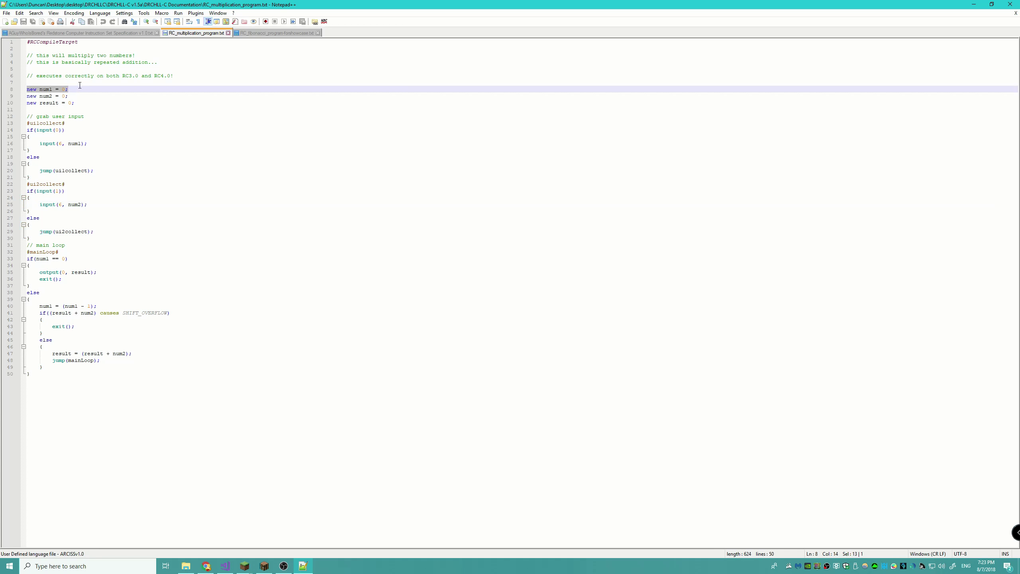
drag(60, 204, 88, 204)
click(108, 201)
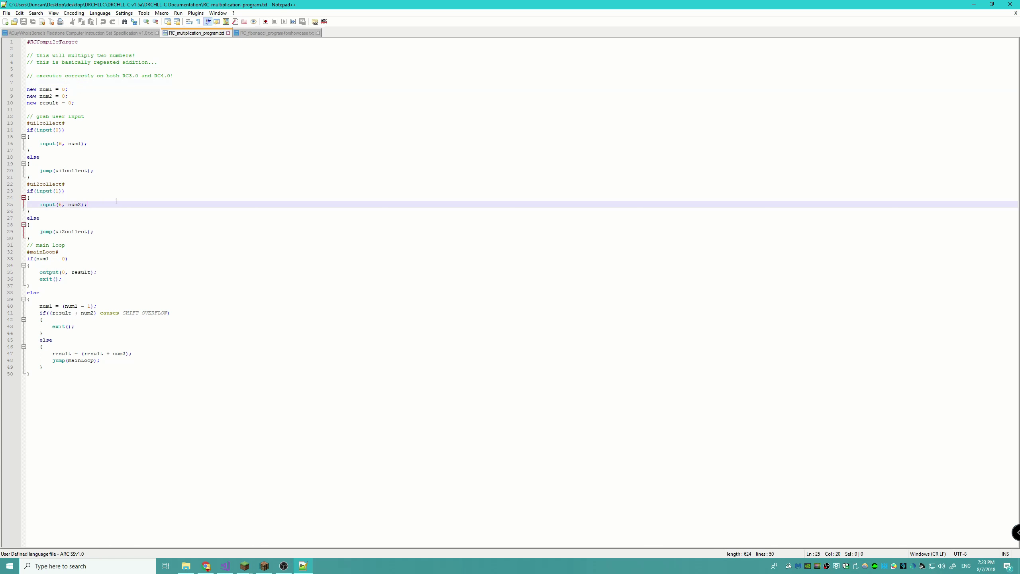